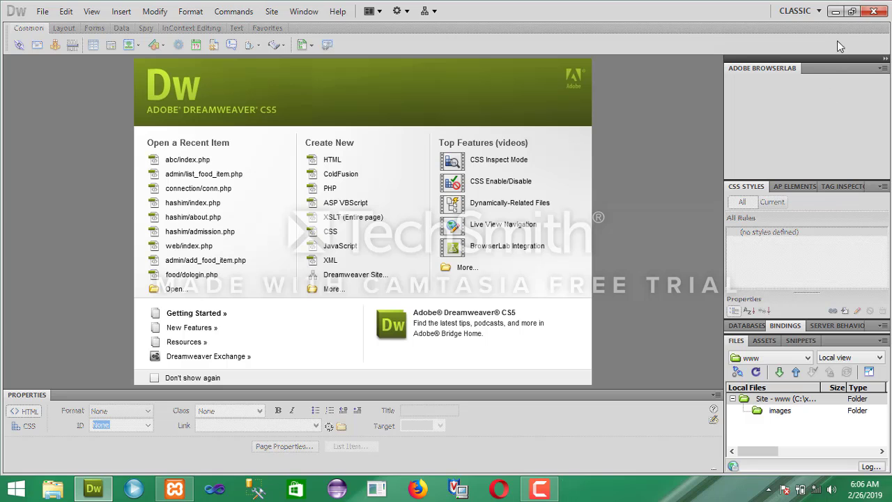
Step: Restart the Apache and MySQL modules in the XAMPP Control Panel and minimize its window
left_click(836, 11)
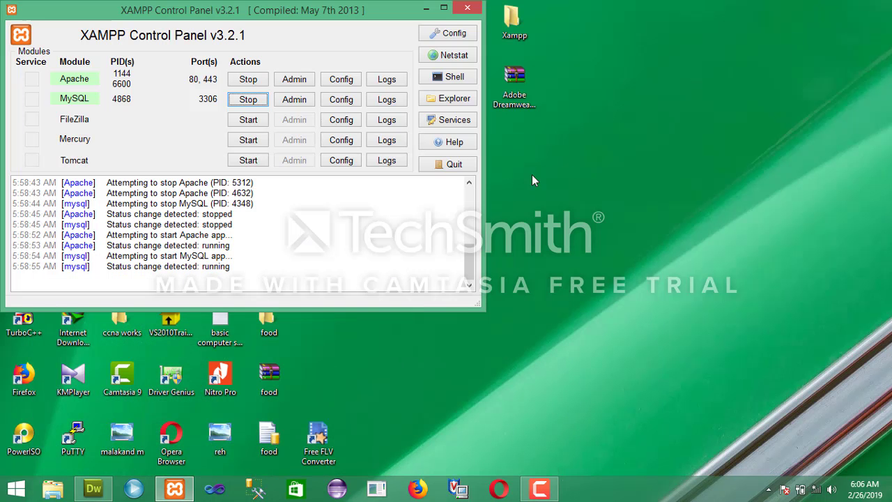
left_click(249, 82)
left_click(248, 102)
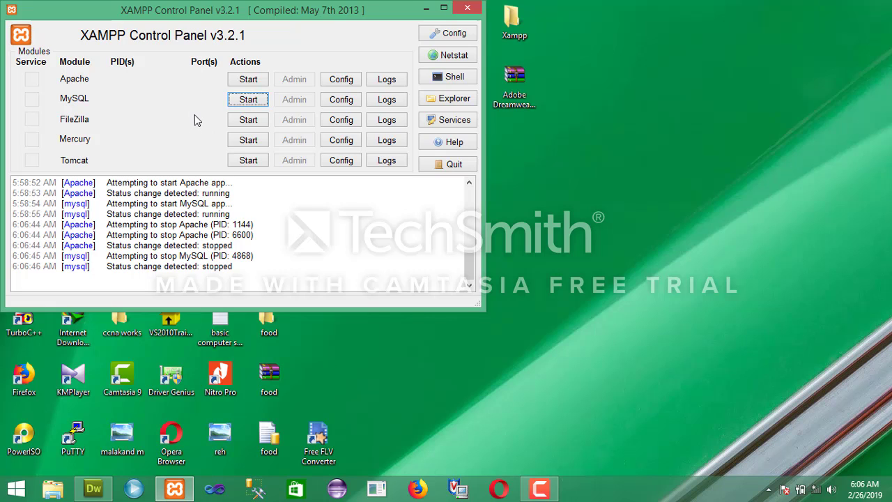
left_click(246, 81)
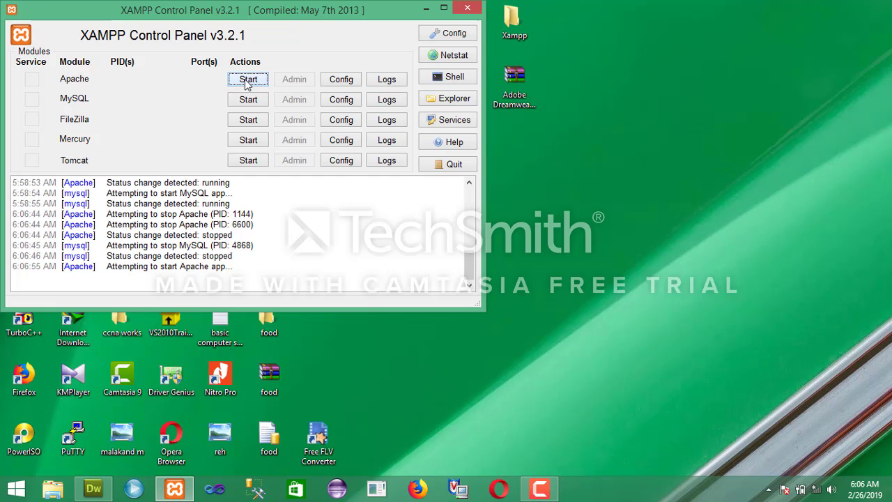
left_click(247, 101)
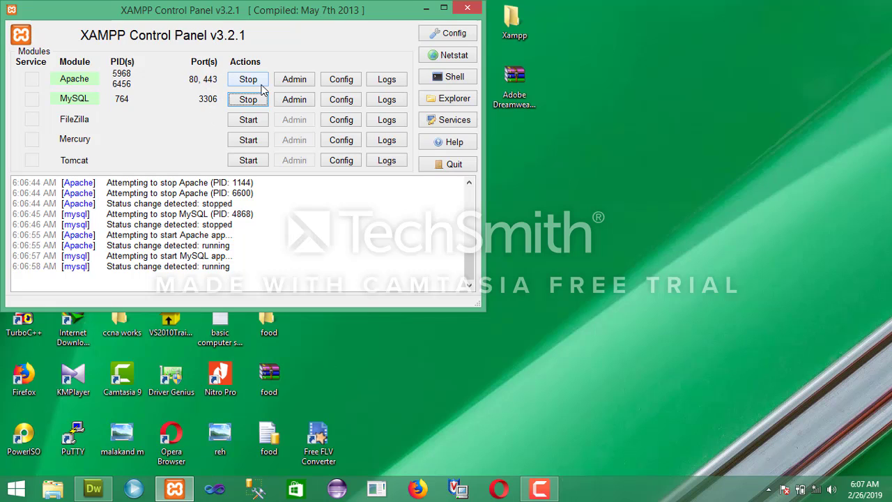
left_click(426, 10)
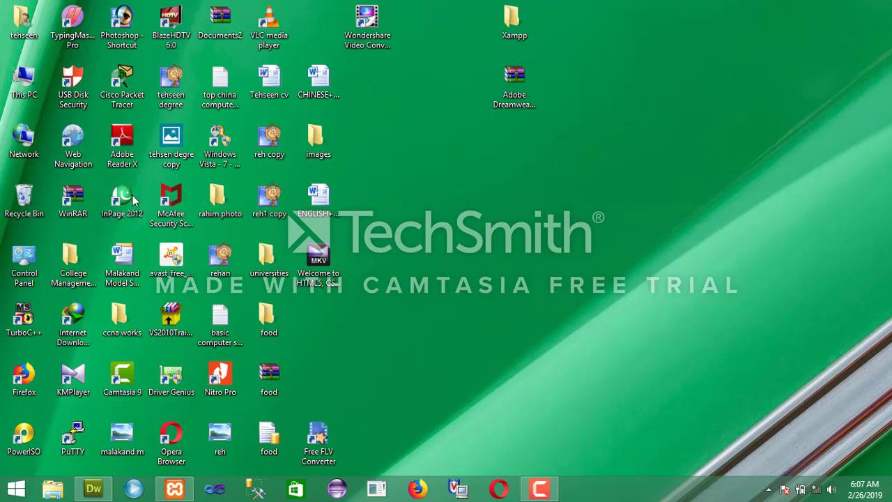
Step: Open the htdocs folder inside C:\xampp in File Explorer
double_click(21, 87)
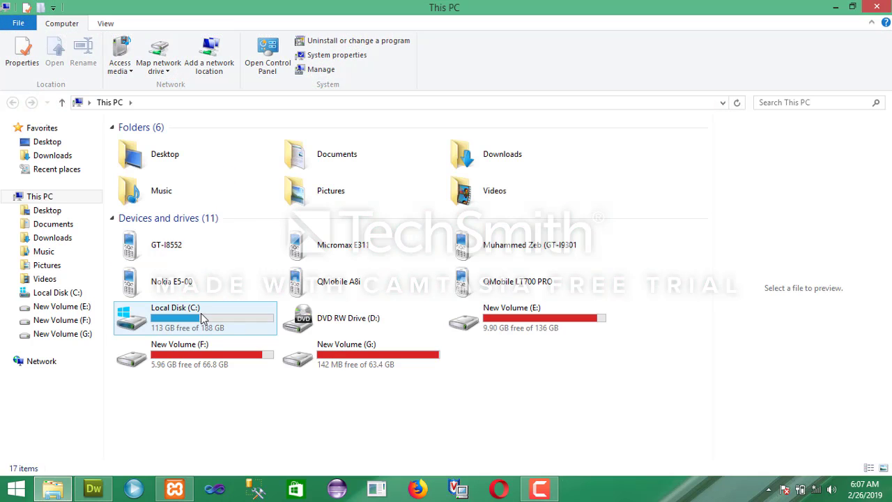
double_click(201, 312)
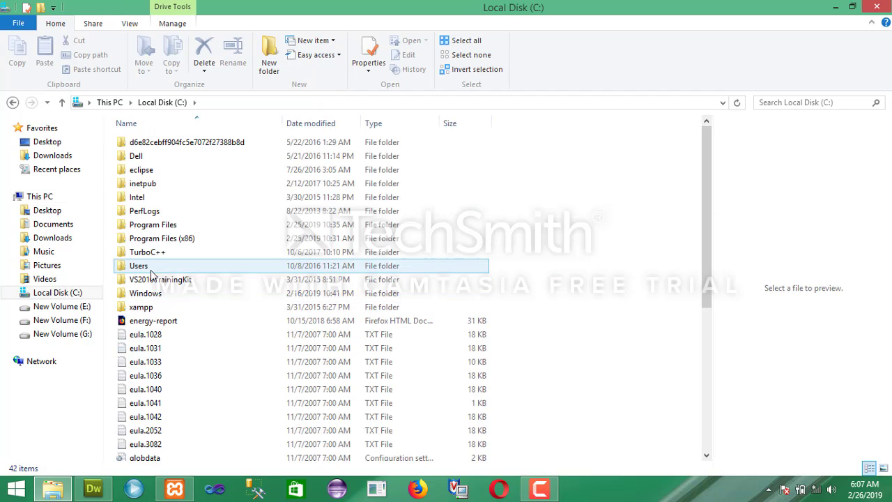
double_click(148, 311)
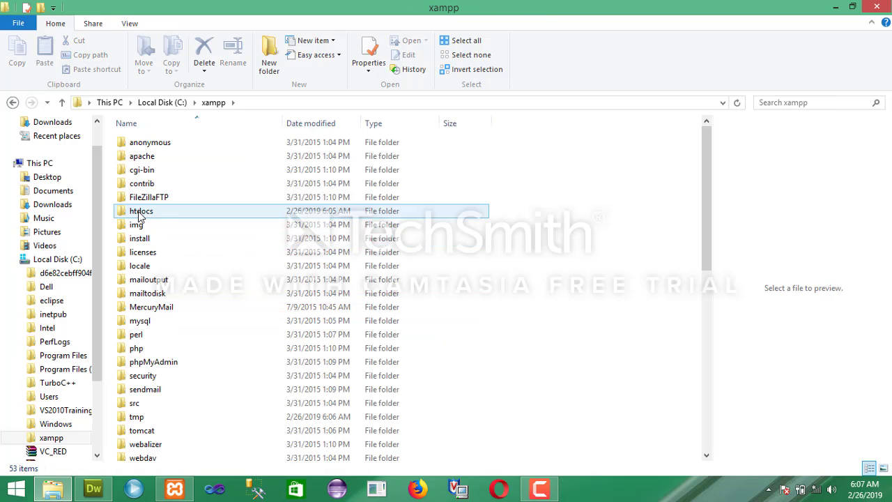
double_click(142, 214)
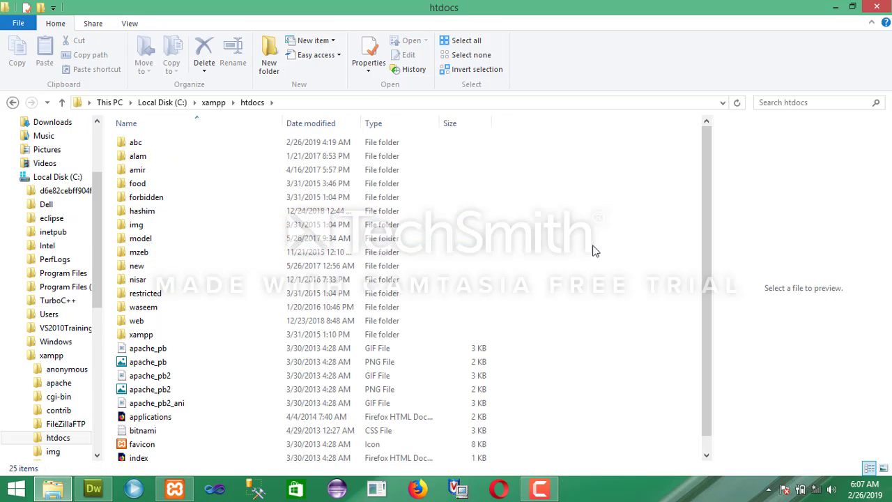
Step: Create a new folder named shop in the htdocs folder
right_click(610, 192)
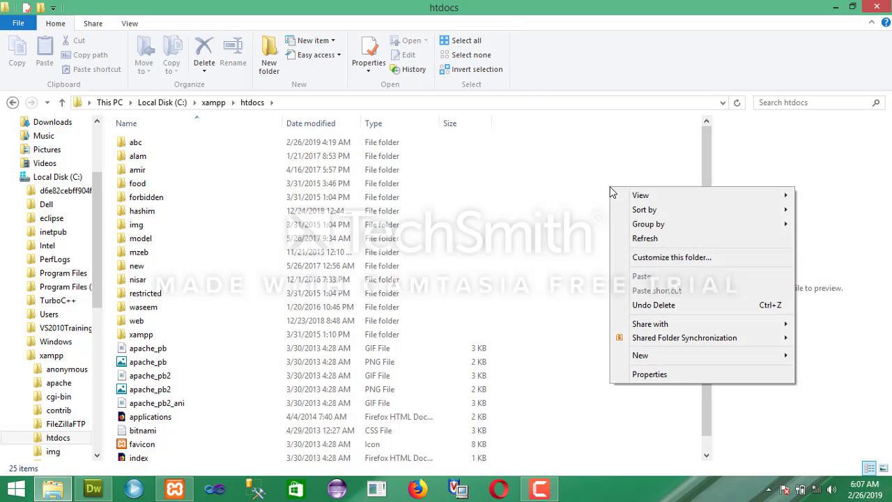
mouse_move(650, 358)
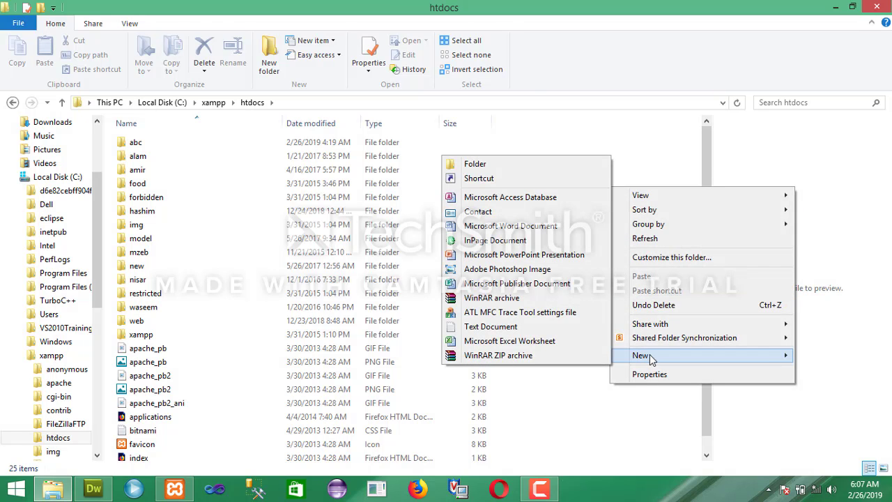
left_click(494, 171)
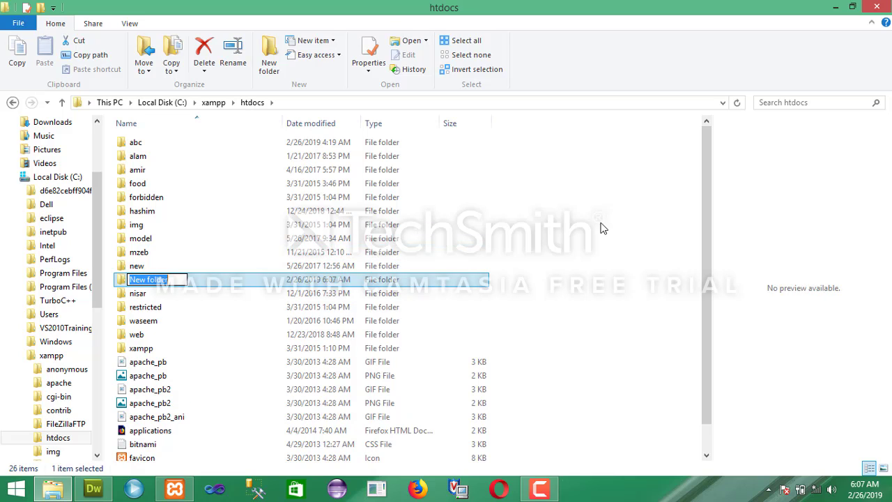
type("shop")
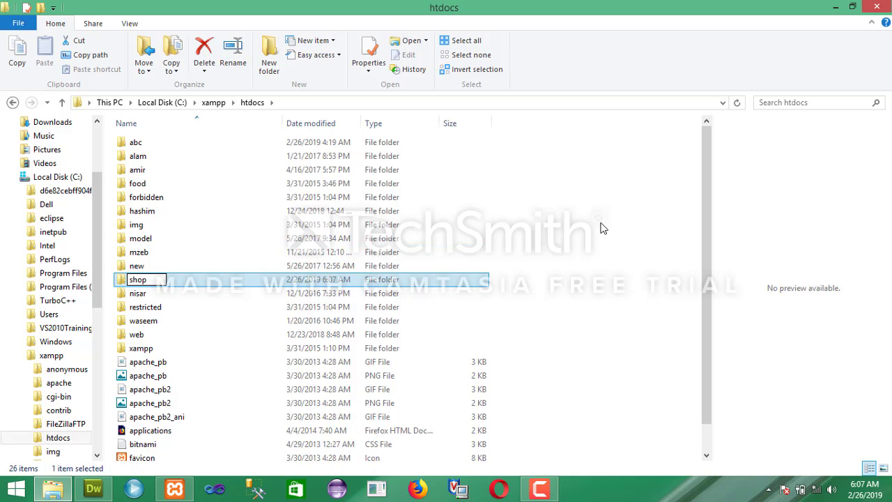
left_click(627, 315)
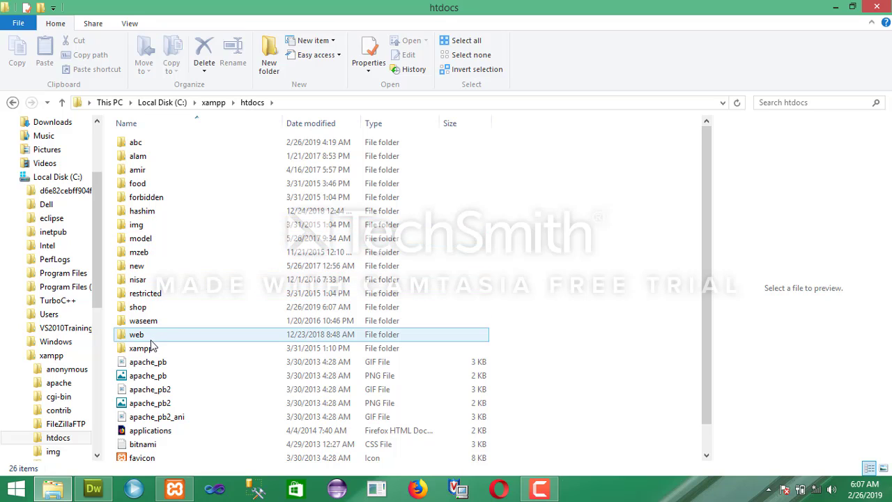
Step: Open the shop folder and create a subfolder named images in it
double_click(138, 308)
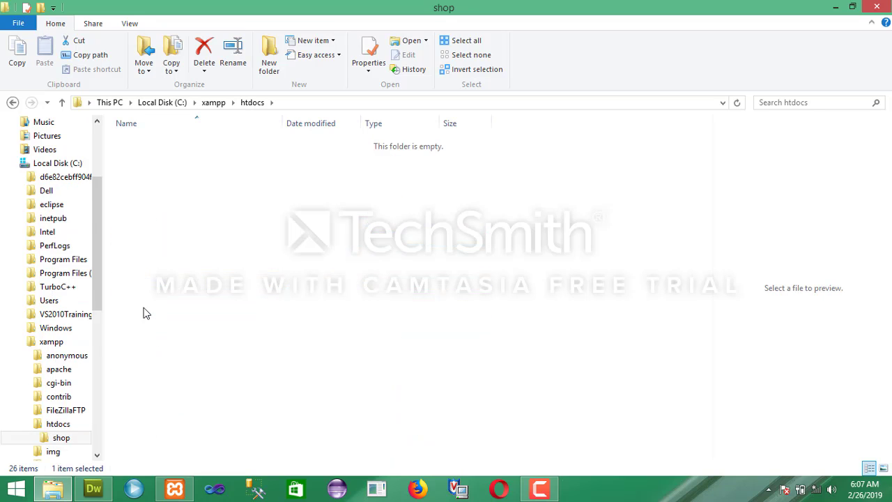
right_click(279, 252)
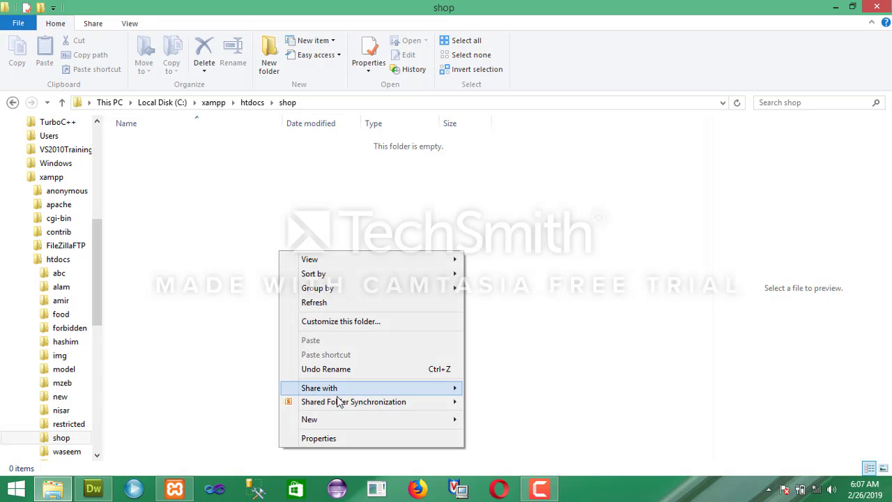
mouse_move(391, 427)
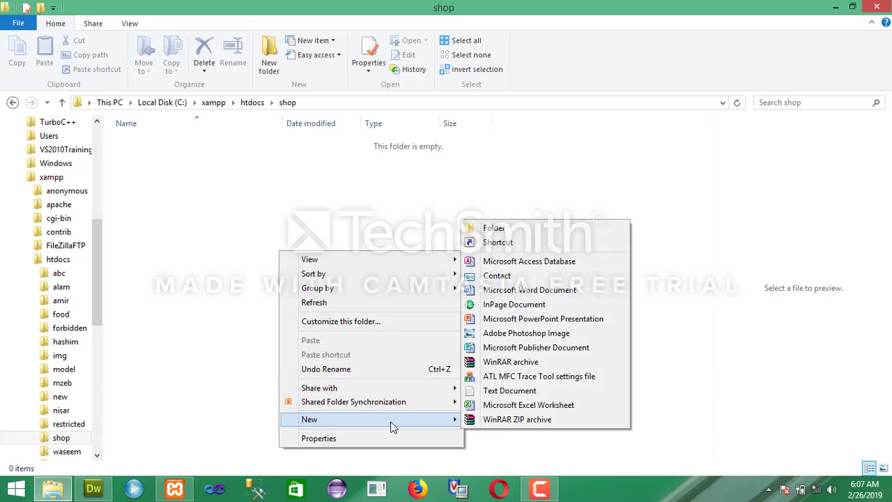
left_click(523, 230)
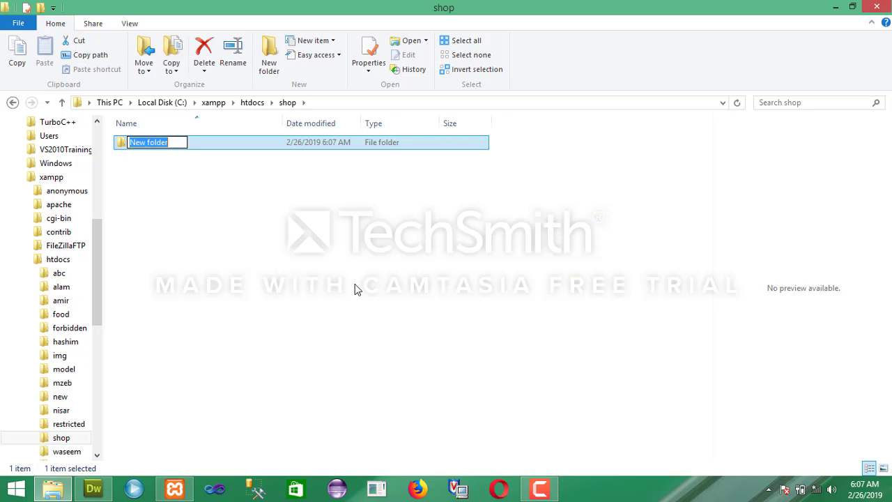
type("images")
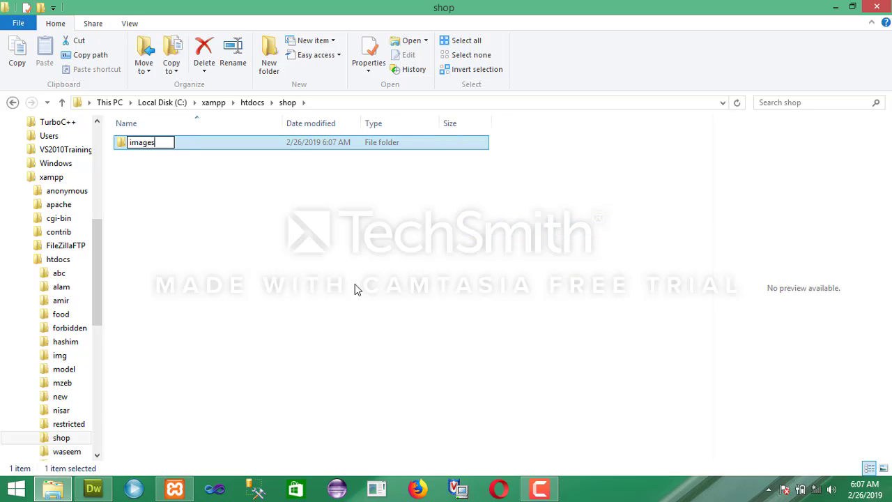
left_click(215, 221)
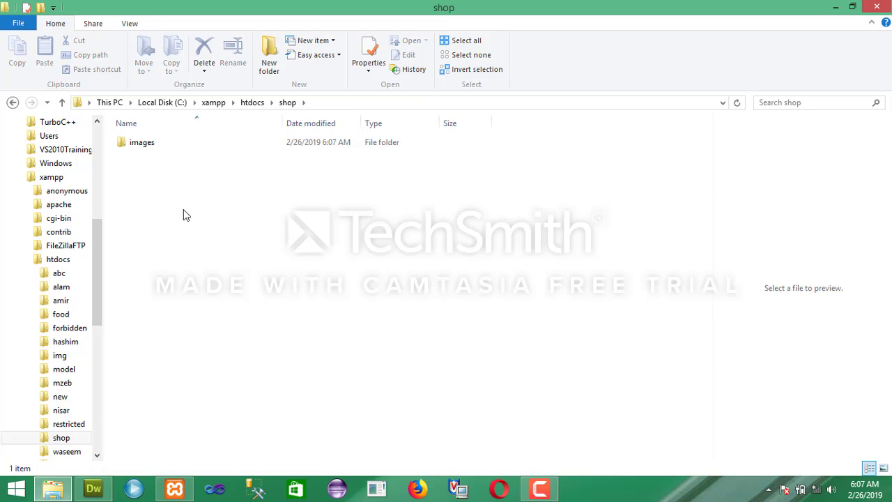
Step: Create a second subfolder named css in the shop folder
right_click(183, 209)
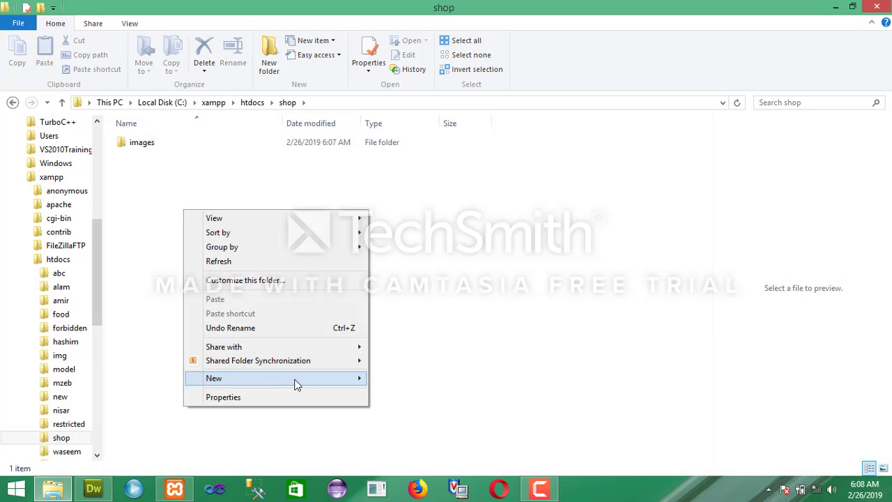
mouse_move(296, 384)
left_click(425, 186)
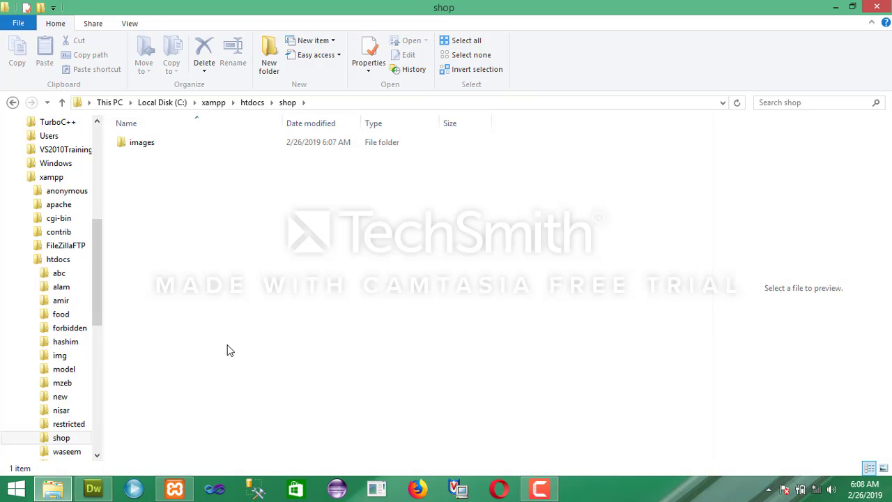
type("css")
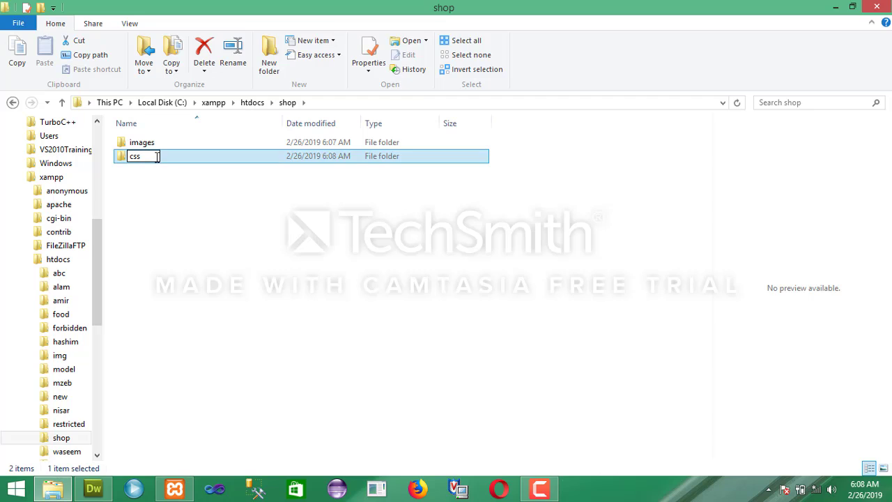
left_click(168, 210)
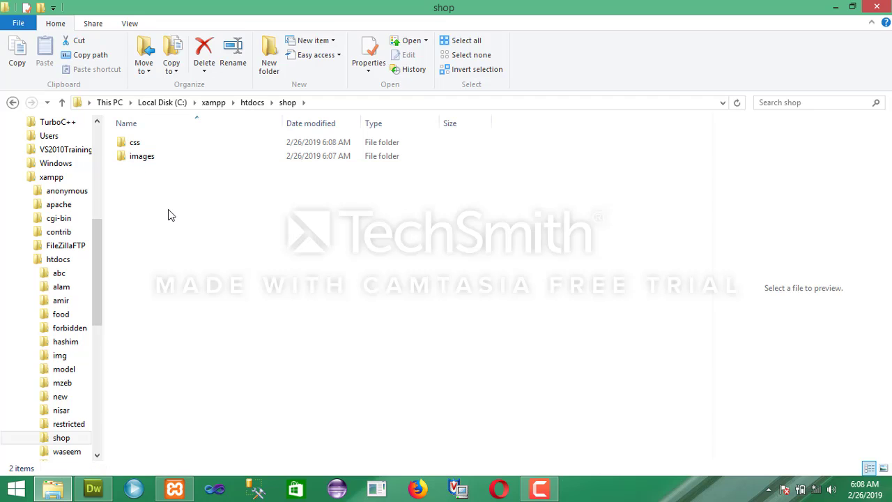
Step: Create a third subfolder named js in the shop folder
right_click(168, 209)
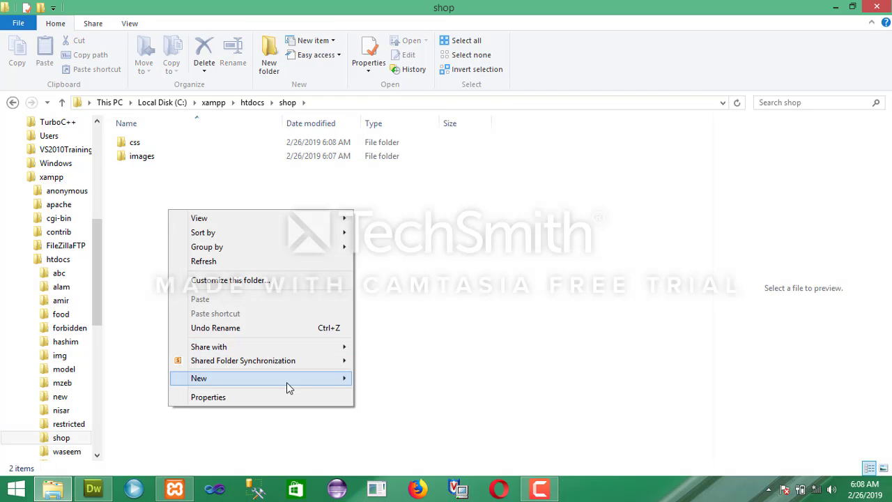
mouse_move(289, 382)
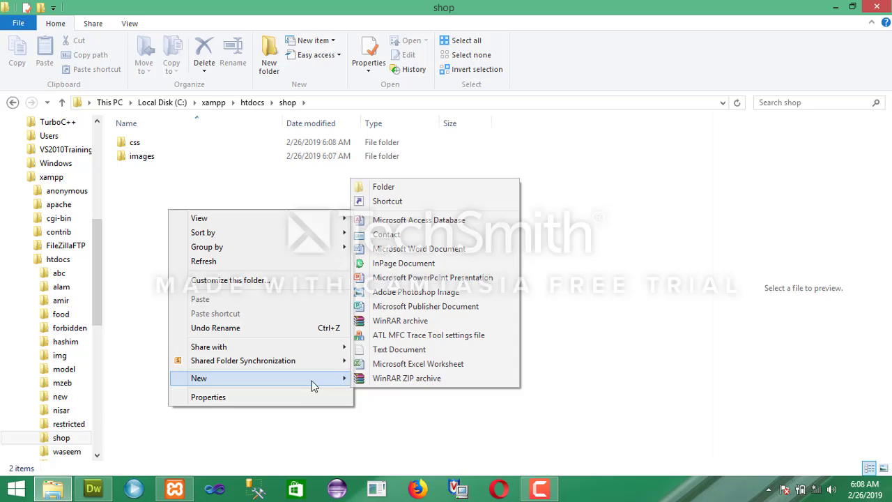
left_click(393, 188)
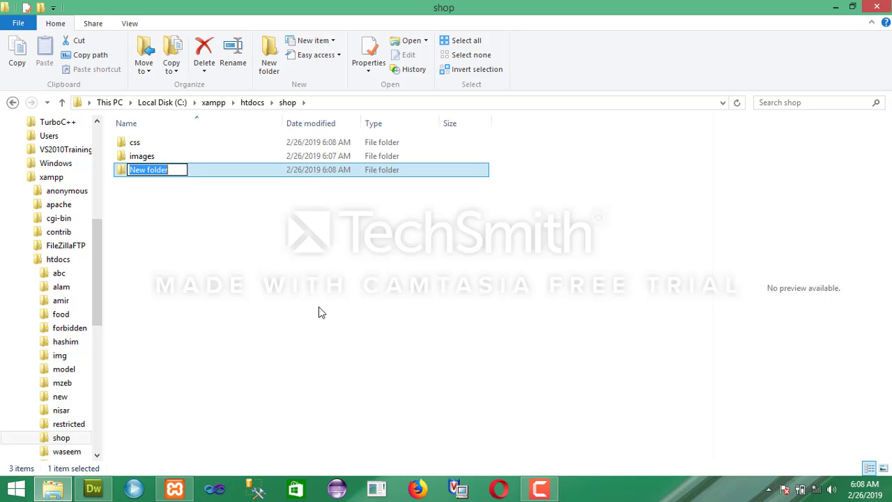
type("js")
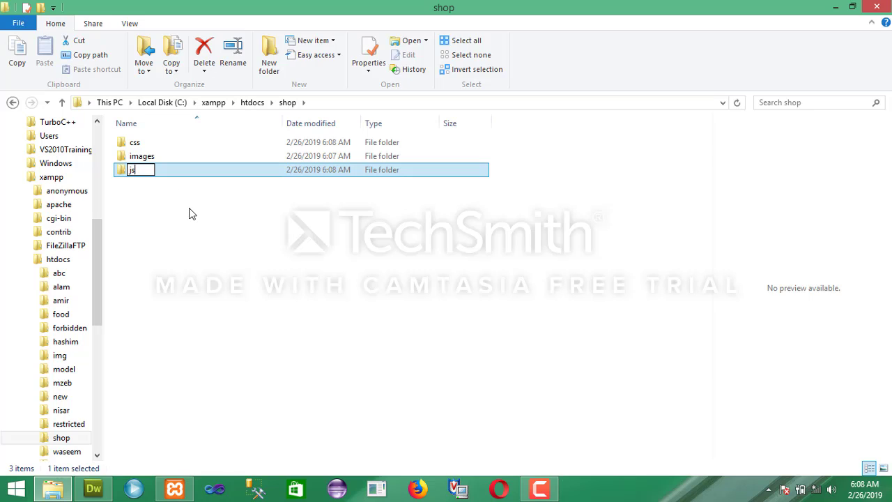
left_click(179, 268)
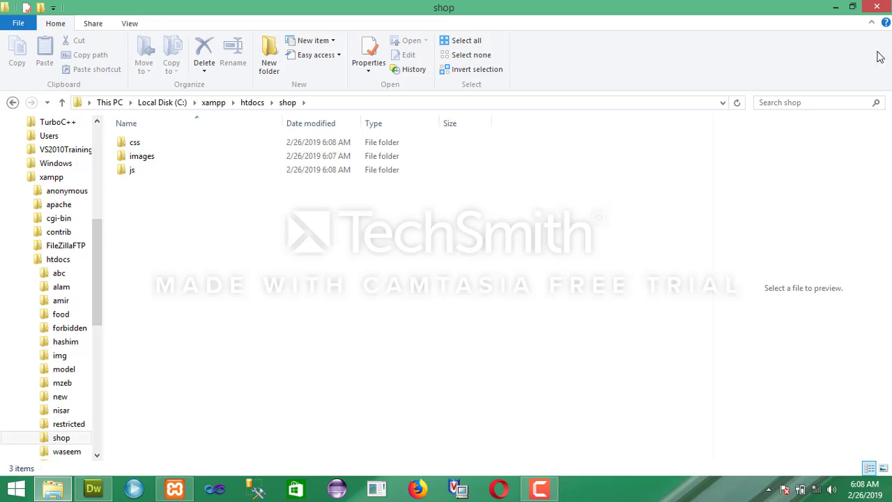
left_click(12, 103)
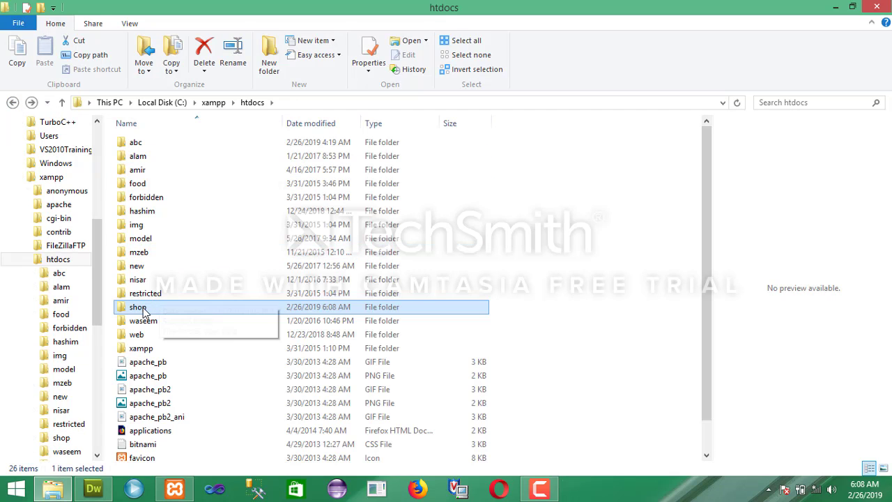
double_click(142, 309)
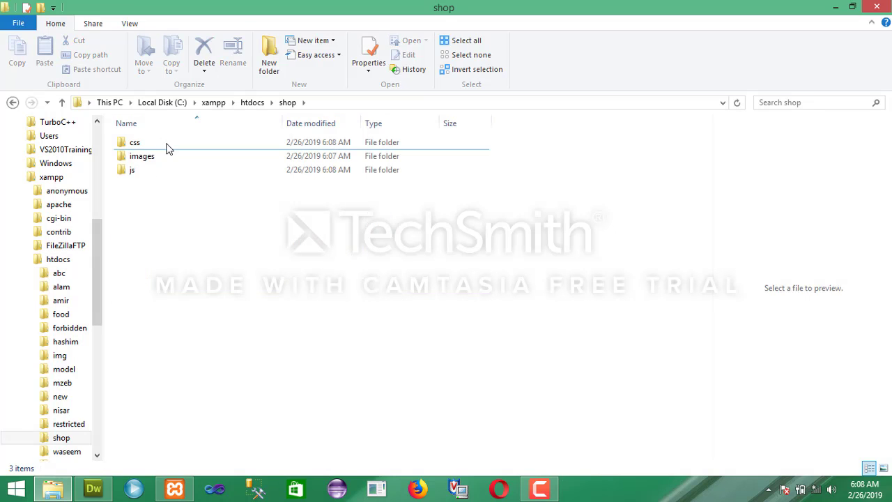
Step: Switch to Dreamweaver and start a new site named shop with C:\xampp\htdocs\shop as its local site folder
left_click(95, 492)
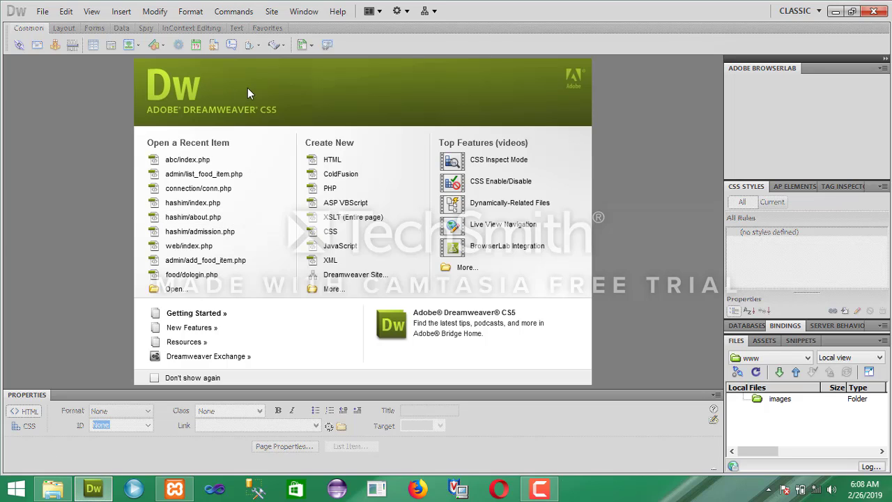
left_click(272, 11)
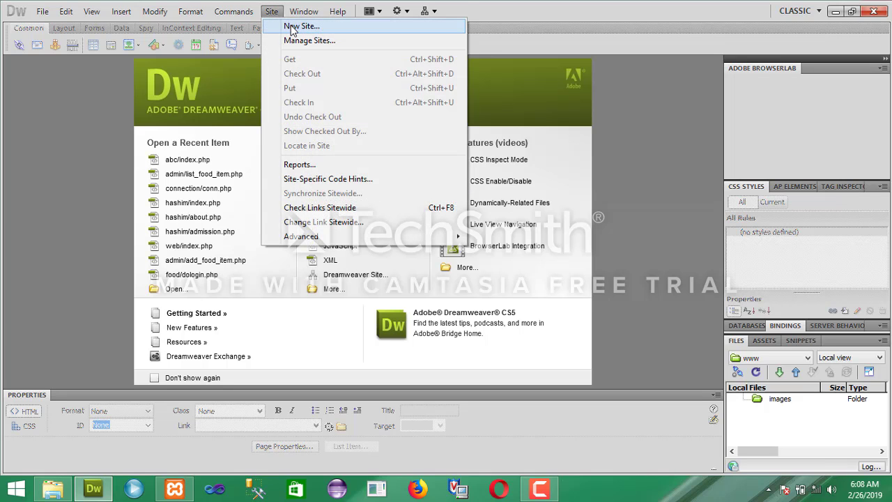
left_click(293, 27)
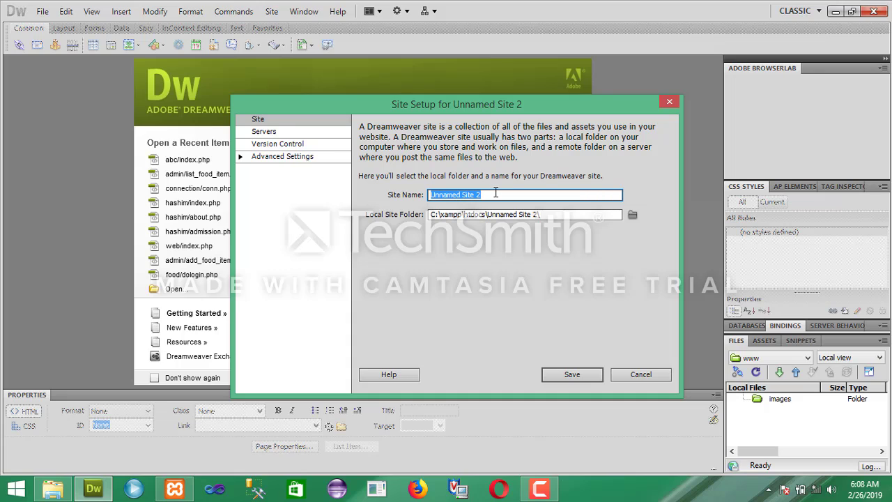
type("shop")
left_click(633, 216)
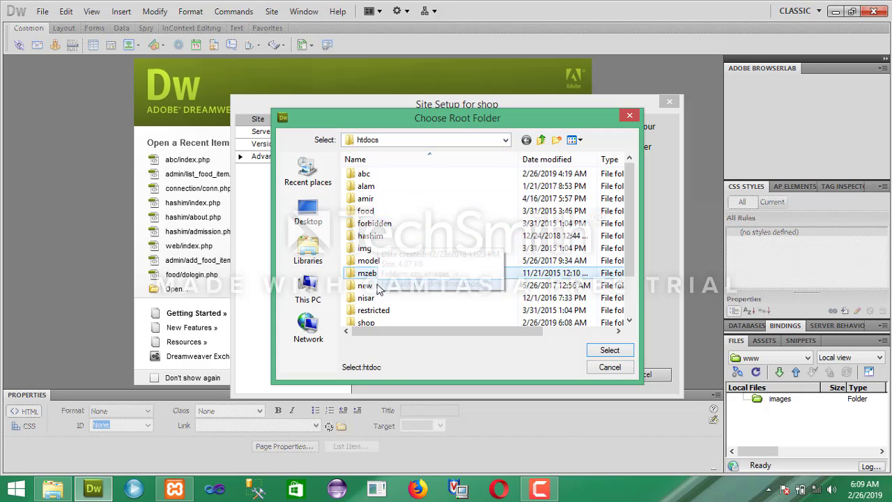
double_click(380, 324)
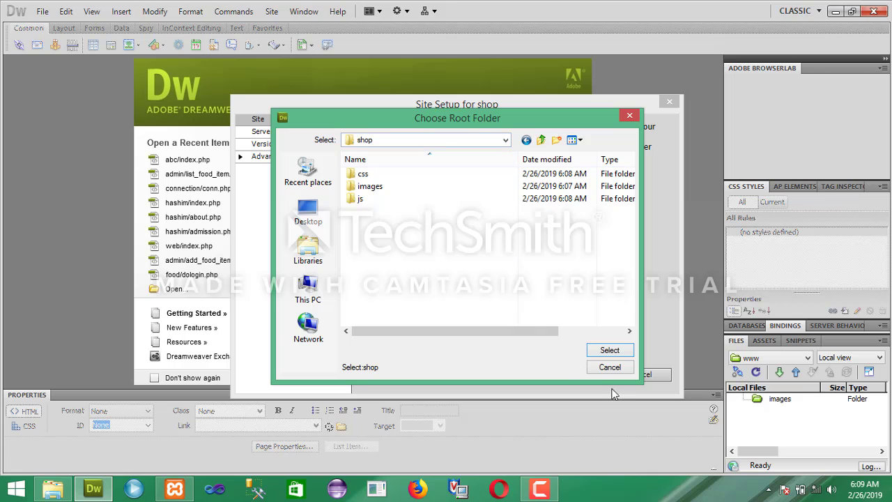
left_click(610, 350)
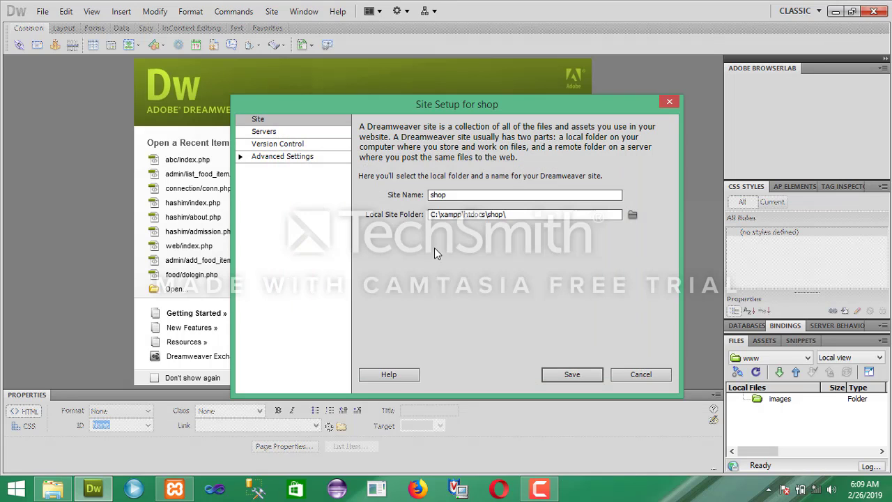
Step: Set the site's default images folder to the images subfolder of shop and save the site setup
left_click(282, 159)
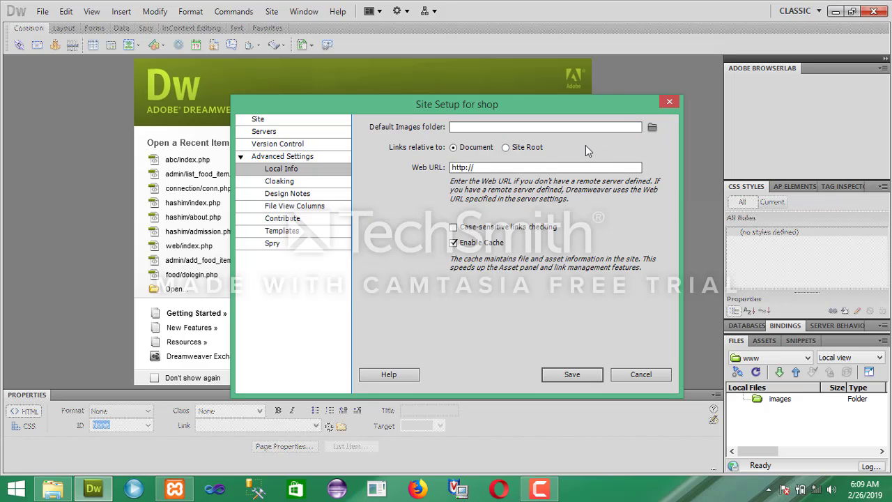
left_click(652, 127)
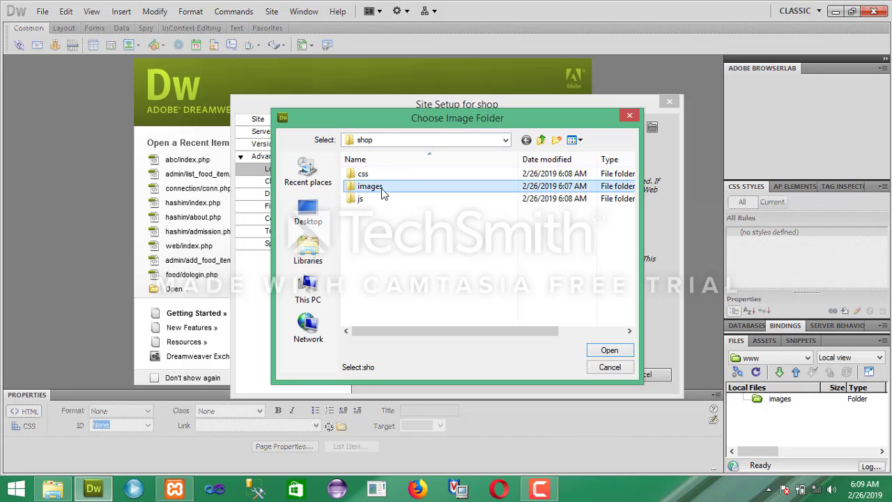
double_click(381, 187)
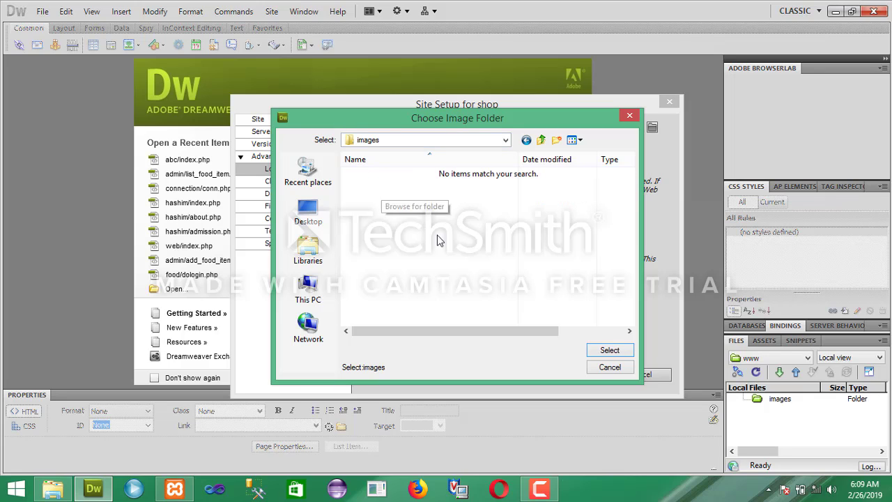
left_click(618, 351)
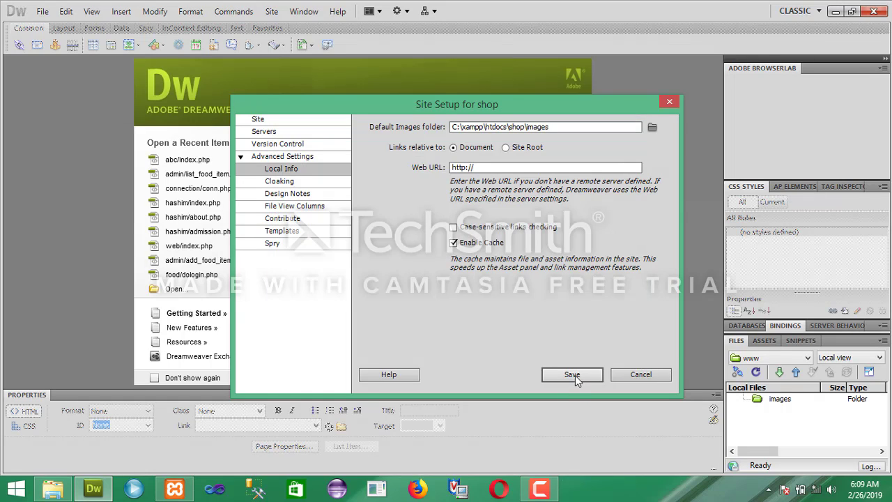
left_click(572, 375)
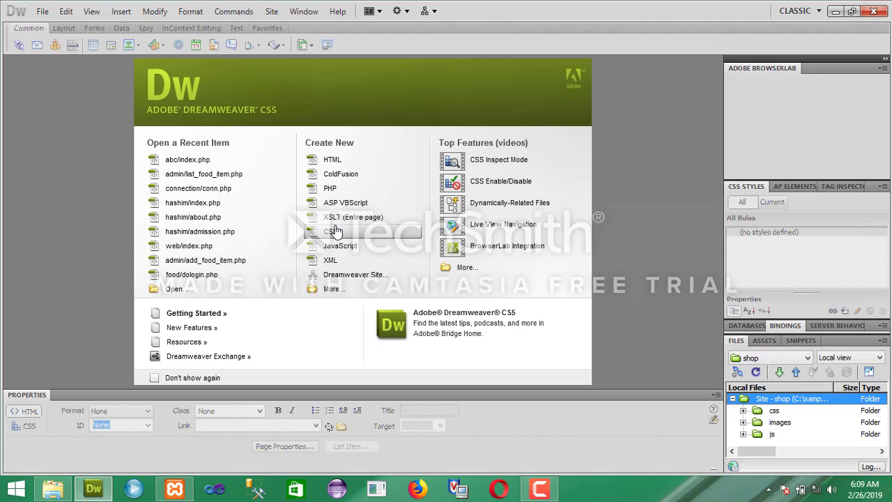
Step: Create a new PHP document, look through its Code and Design views, and leave it in Split view
left_click(330, 189)
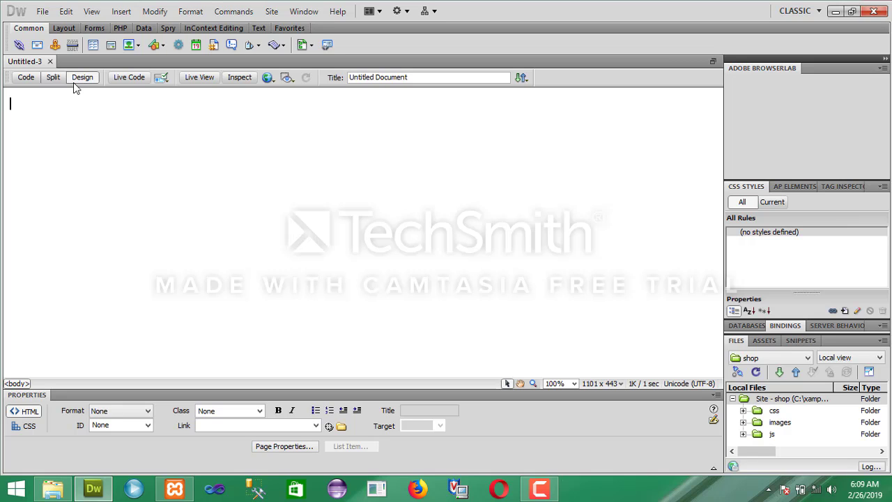
left_click(54, 76)
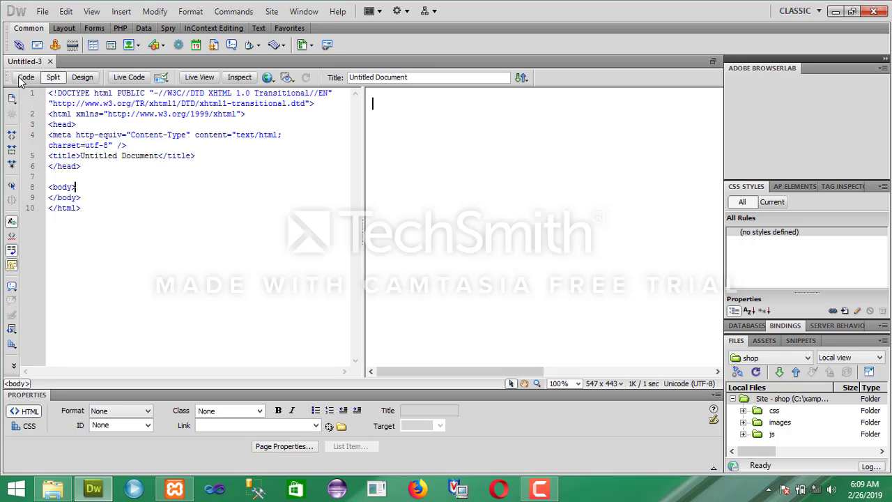
left_click(24, 78)
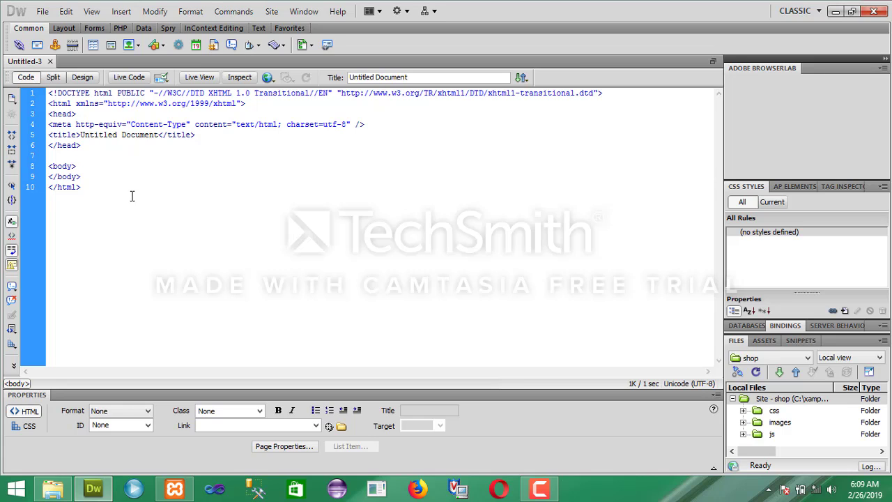
left_click_drag(115, 194, 47, 93)
left_click(81, 77)
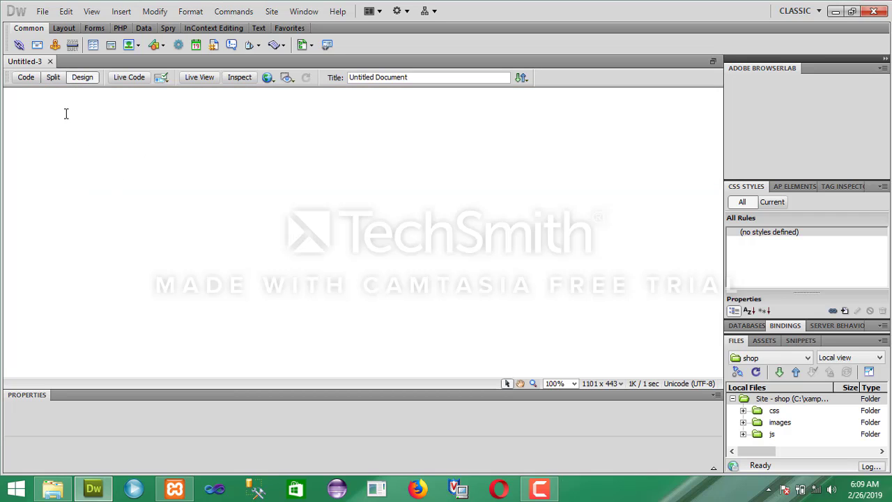
left_click(51, 80)
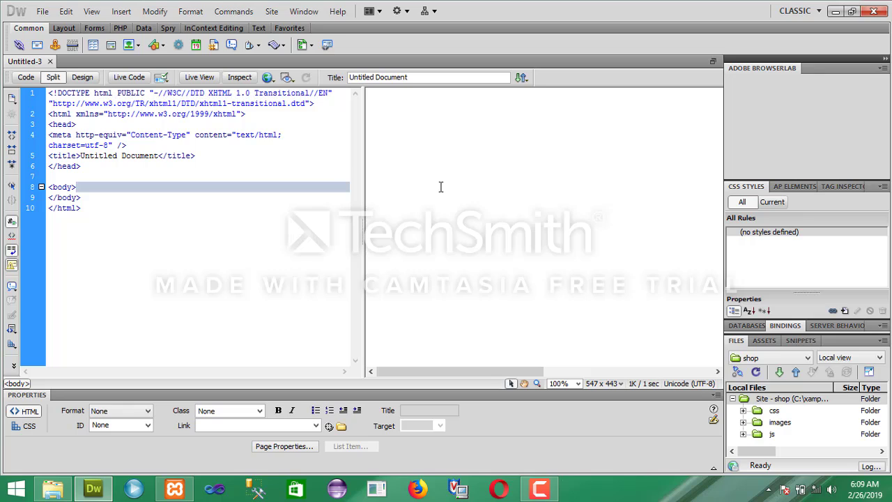
left_click(440, 126)
left_click(145, 191)
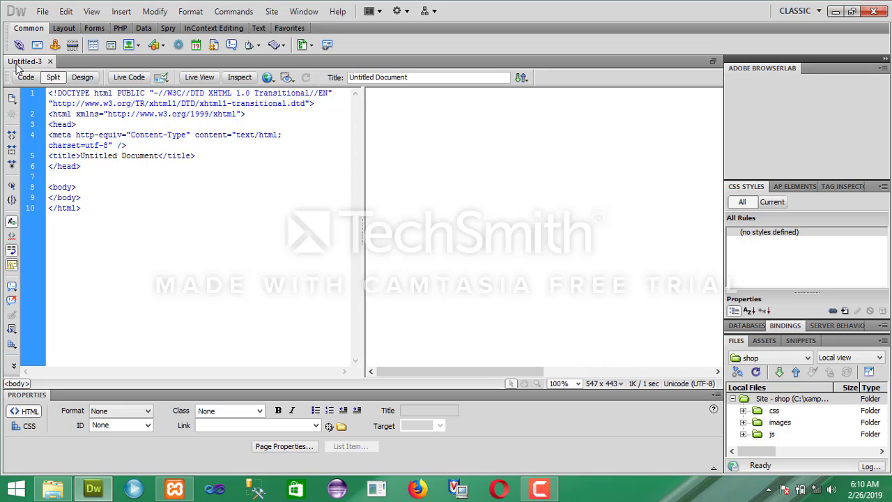
Step: Save the new PHP document as index.php in the shop folder
left_click(42, 11)
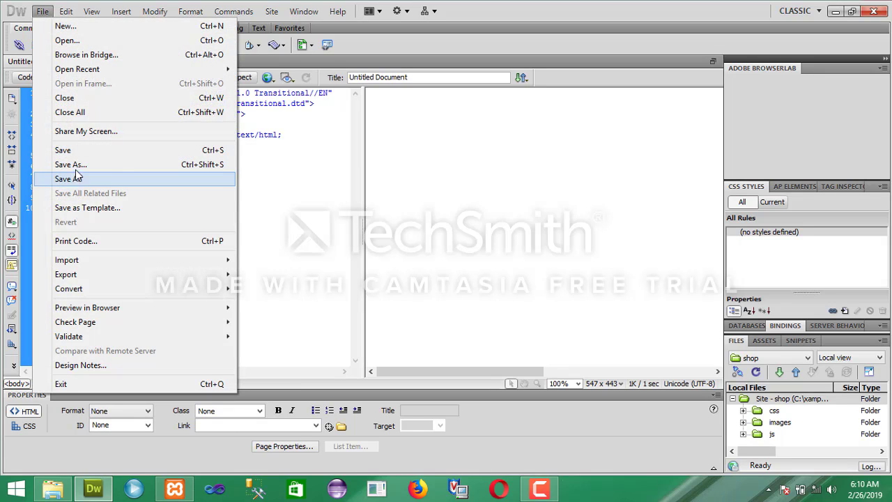
left_click(69, 166)
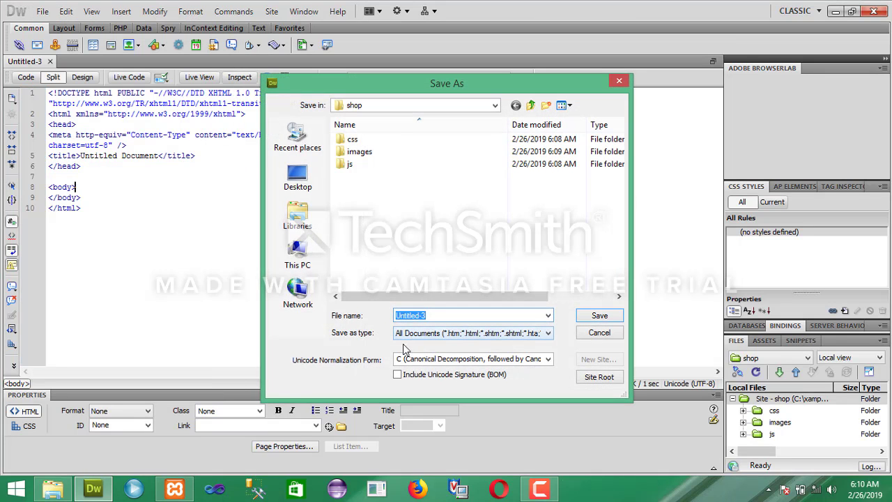
type("index.php")
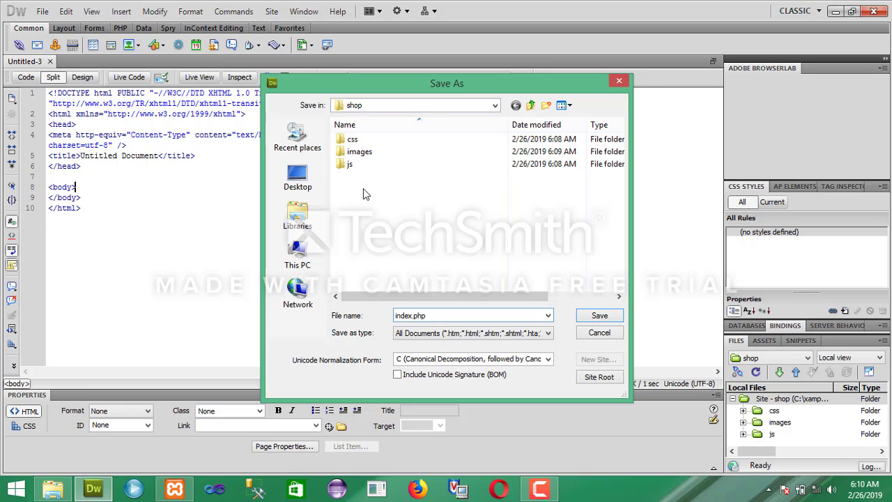
left_click(595, 316)
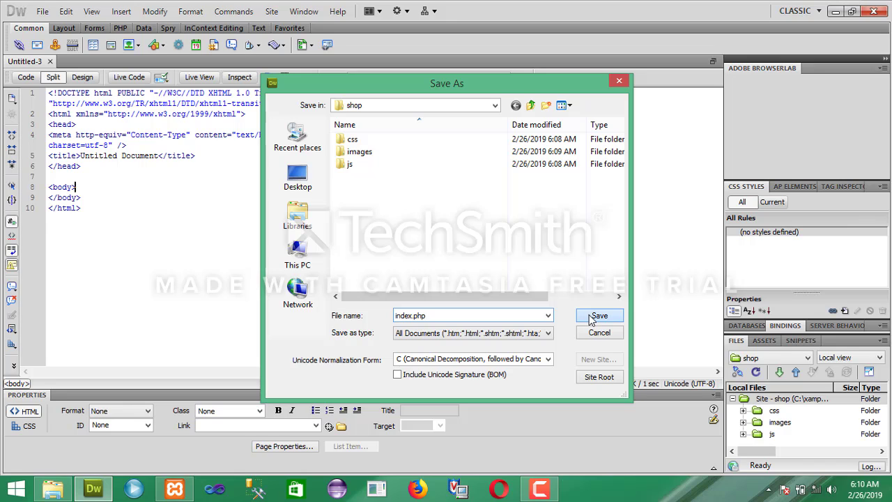